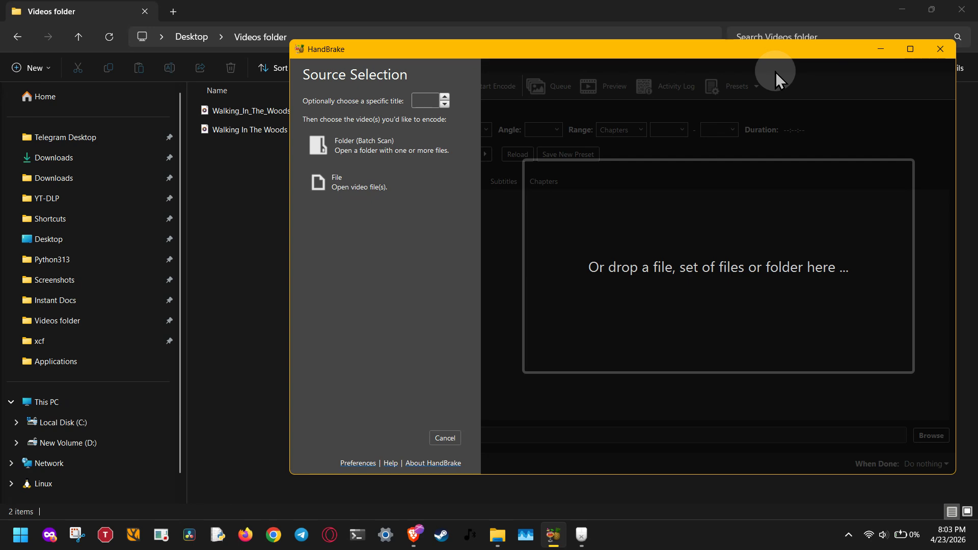
Step: Switch to File Explorer and display the Videos folder in Content view
{"action": "left_click", "coordinate": [441, 104]}
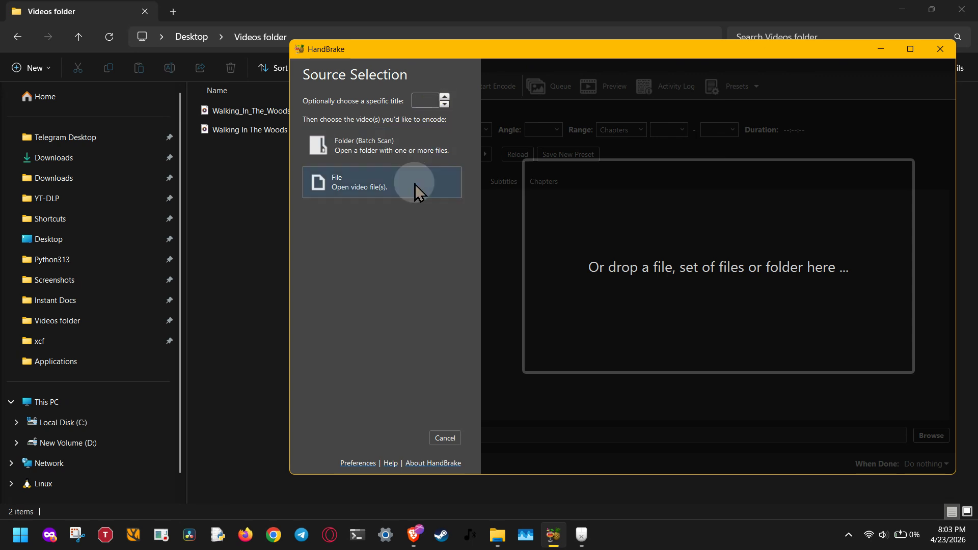
{"action": "left_click", "coordinate": [269, 214]}
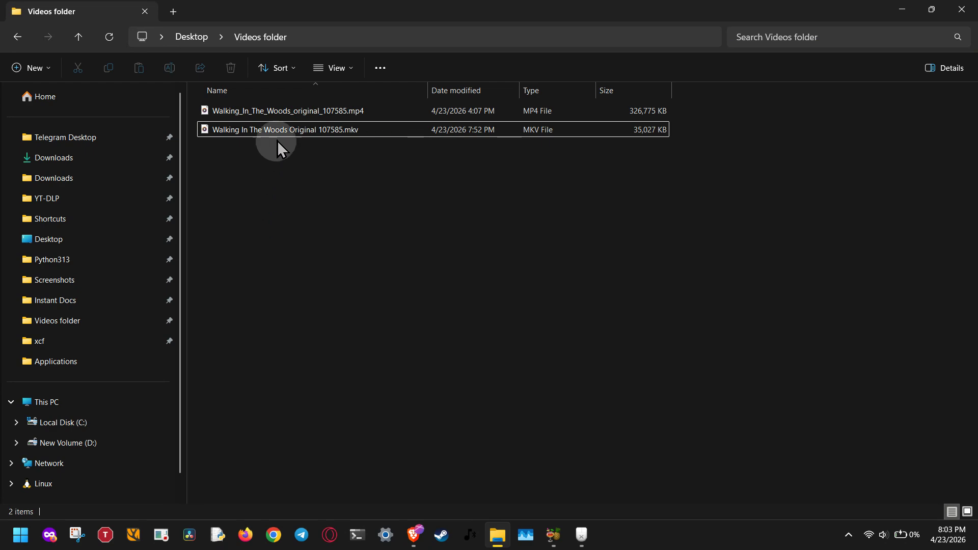
{"action": "left_click", "coordinate": [348, 69]}
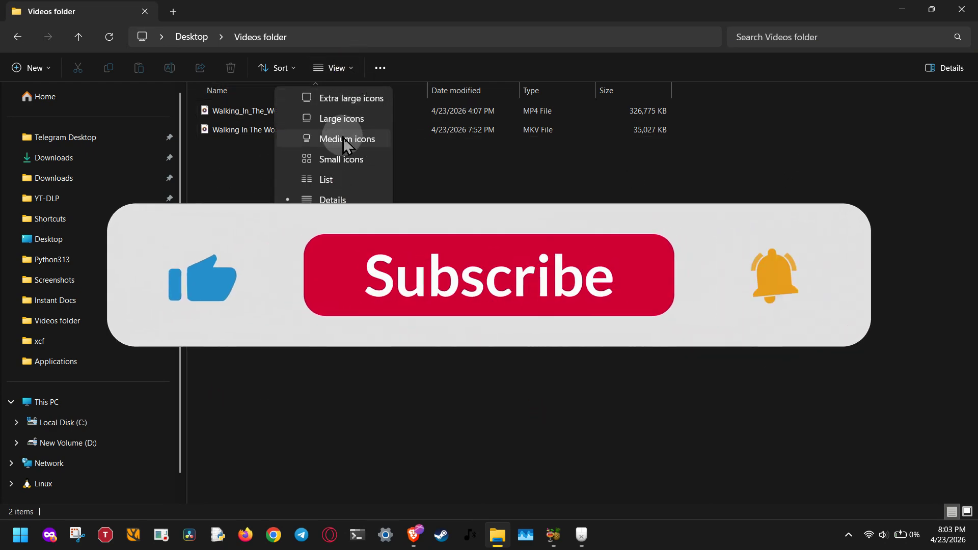
{"action": "left_click", "coordinate": [334, 241]}
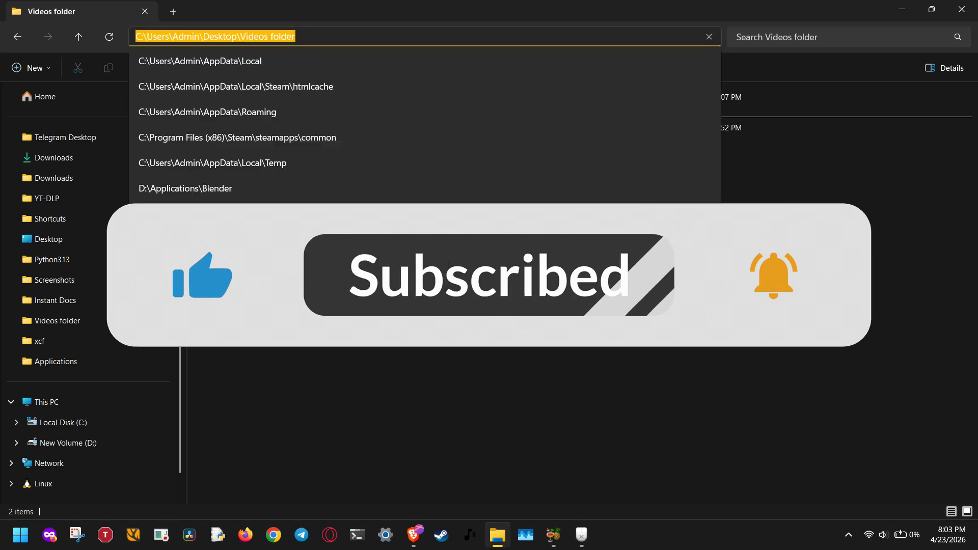
{"action": "left_click", "coordinate": [350, 402]}
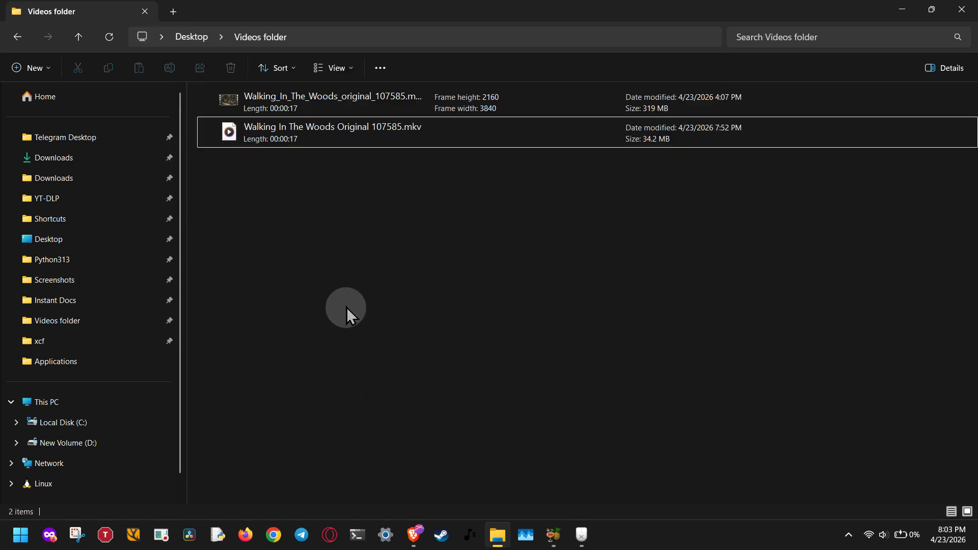
{"action": "left_click", "coordinate": [337, 72]}
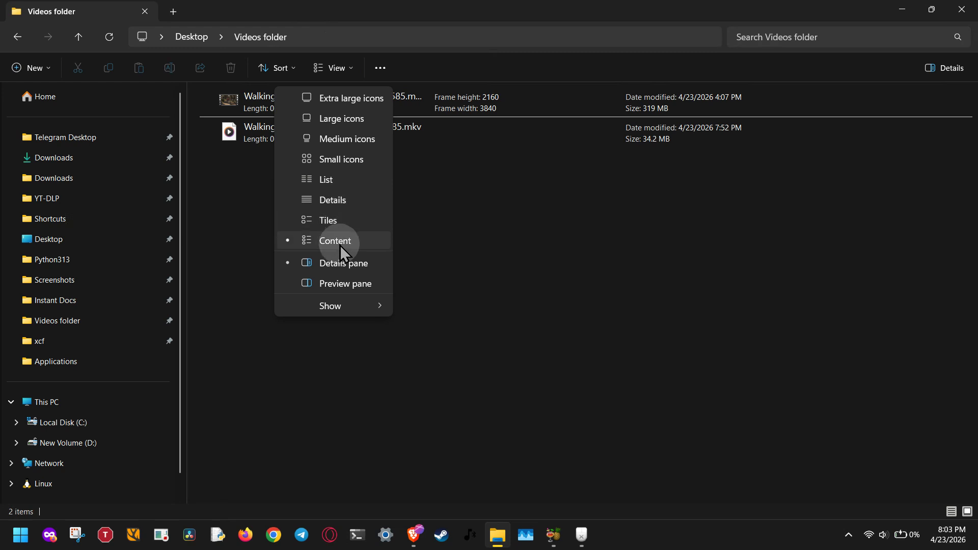
{"action": "left_click", "coordinate": [441, 243]}
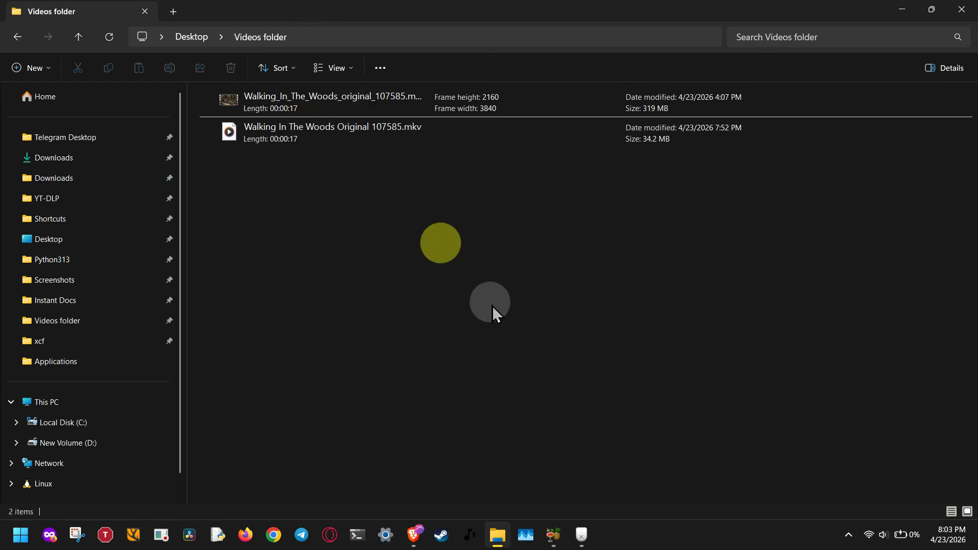
{"action": "key", "text": "F4"}
Step: Switch to HandBrake and load the video file Walking_In_The_Woods_original_107585.mp4 from the Videos folder as the source
{"action": "left_click", "coordinate": [553, 534]}
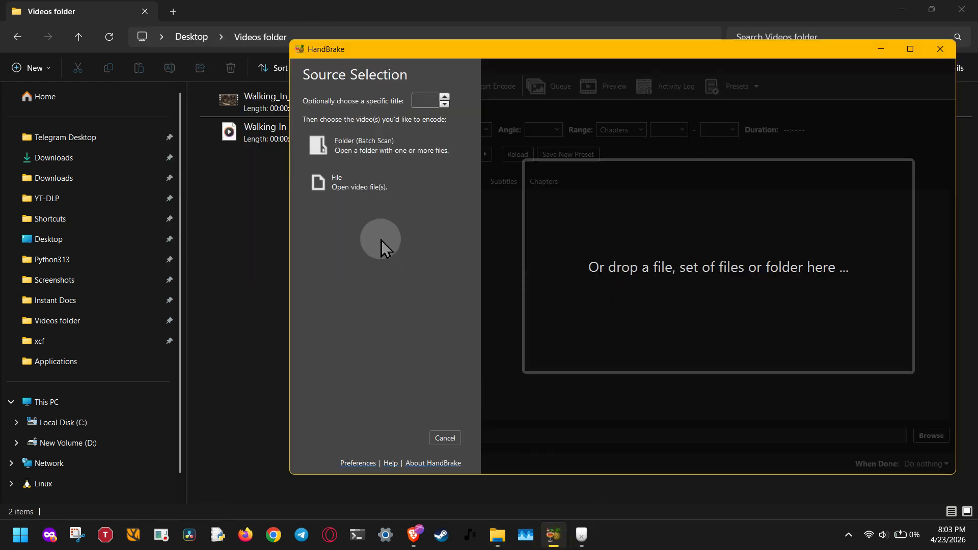
{"action": "left_click", "coordinate": [445, 438]}
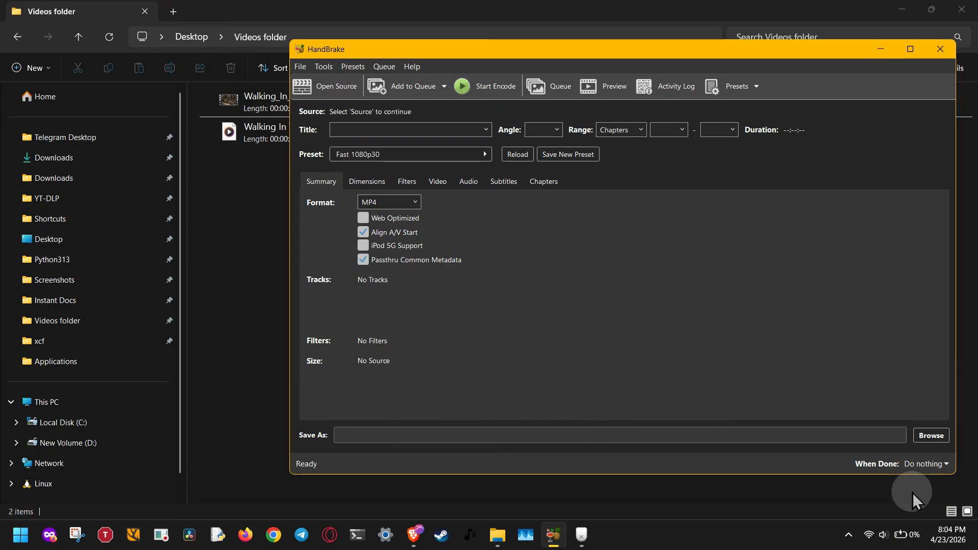
{"action": "left_click", "coordinate": [323, 101]}
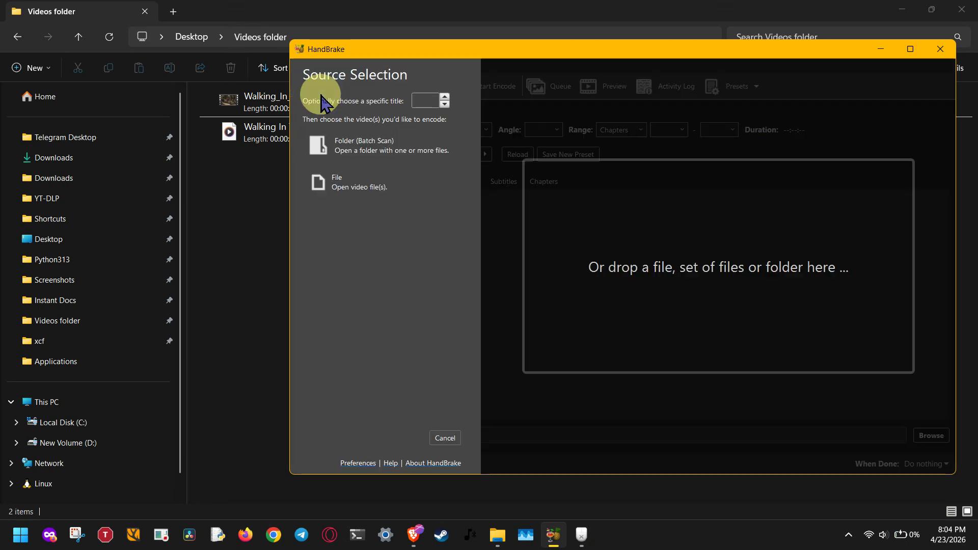
{"action": "left_click", "coordinate": [349, 187]}
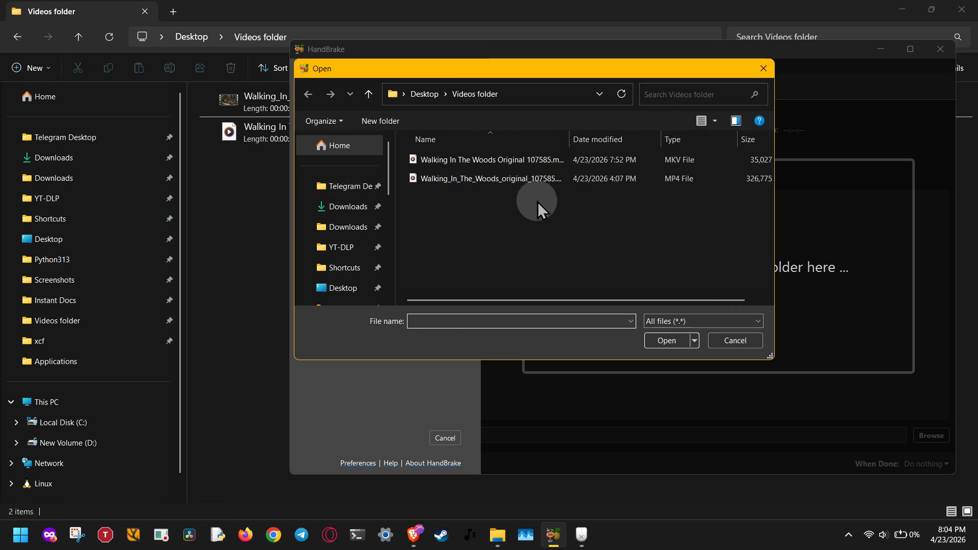
{"action": "double_click", "coordinate": [532, 179]}
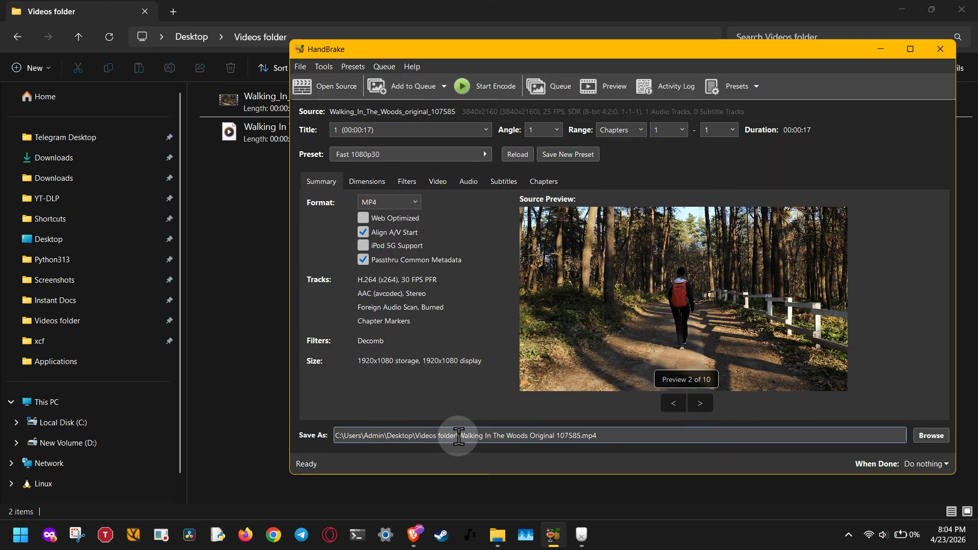
Step: Rename the output file encoded.mp4 in the save path and add the current title to the encoding queue
{"action": "left_click_drag", "start_coordinate": [458, 435], "coordinate": [580, 435]}
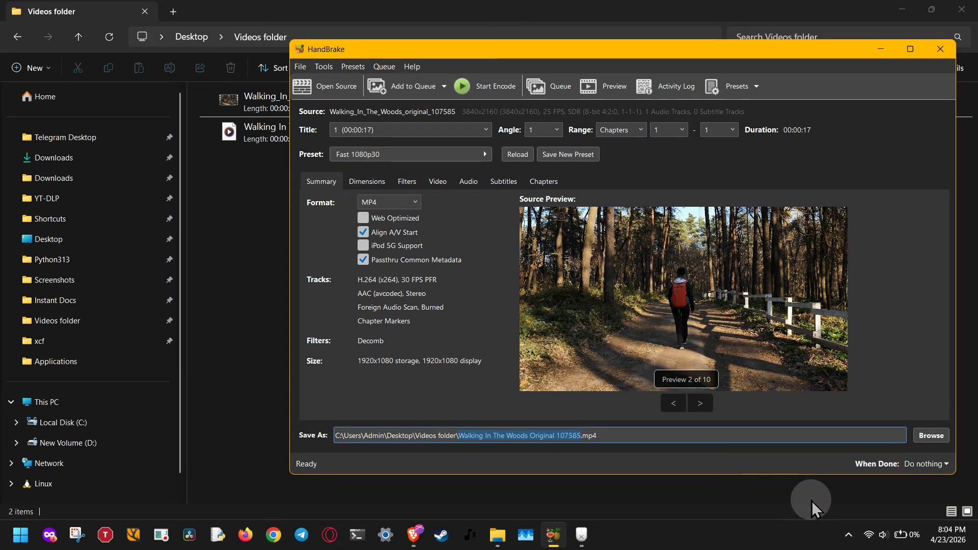
{"action": "type", "text": "encoded"}
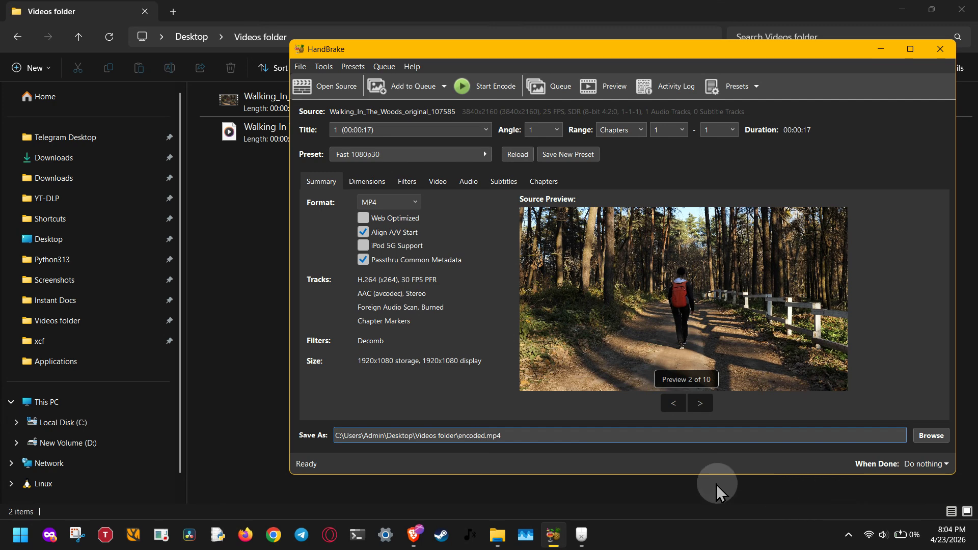
{"action": "left_click", "coordinate": [444, 87]}
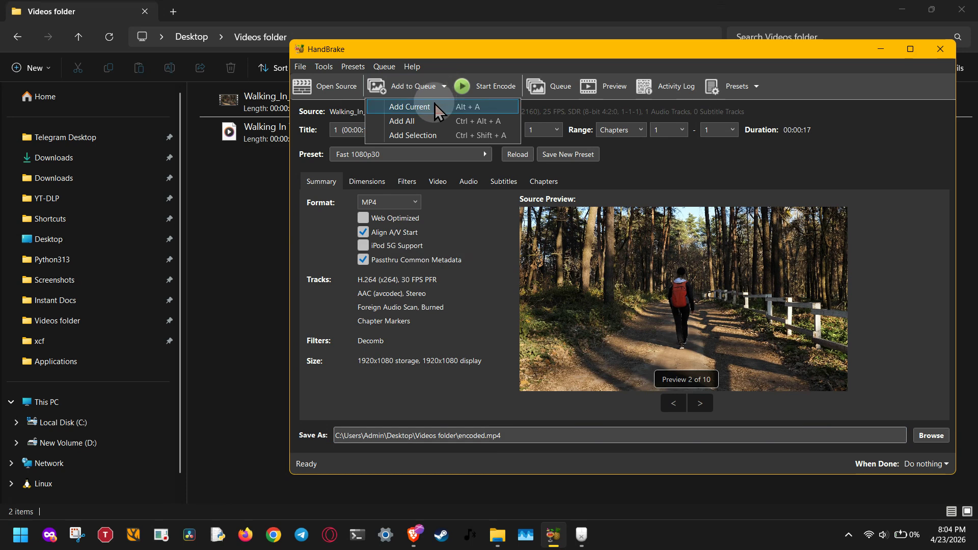
{"action": "left_click", "coordinate": [381, 94]}
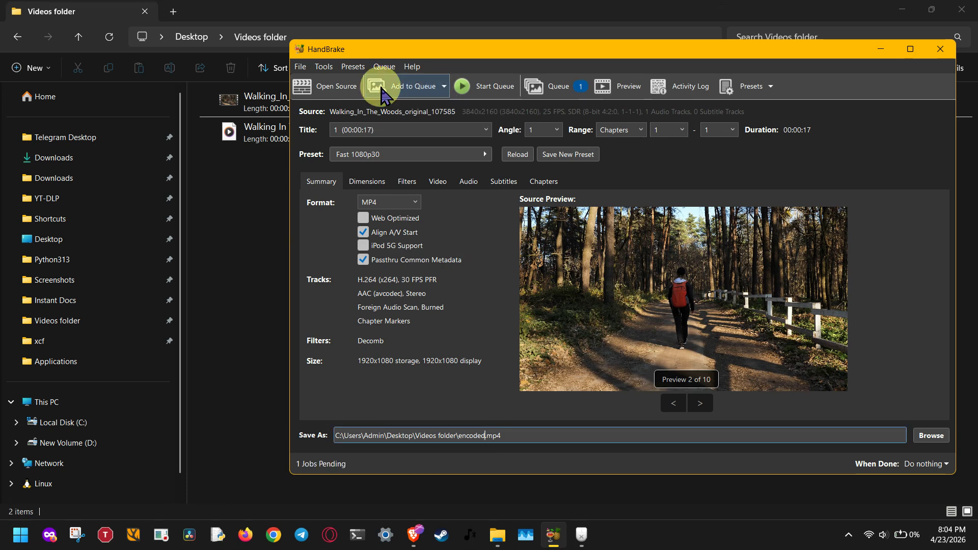
Step: Review the queued encoded.mp4 job's summary and the source's dimension, filter, video and audio settings
{"action": "left_click", "coordinate": [560, 94]}
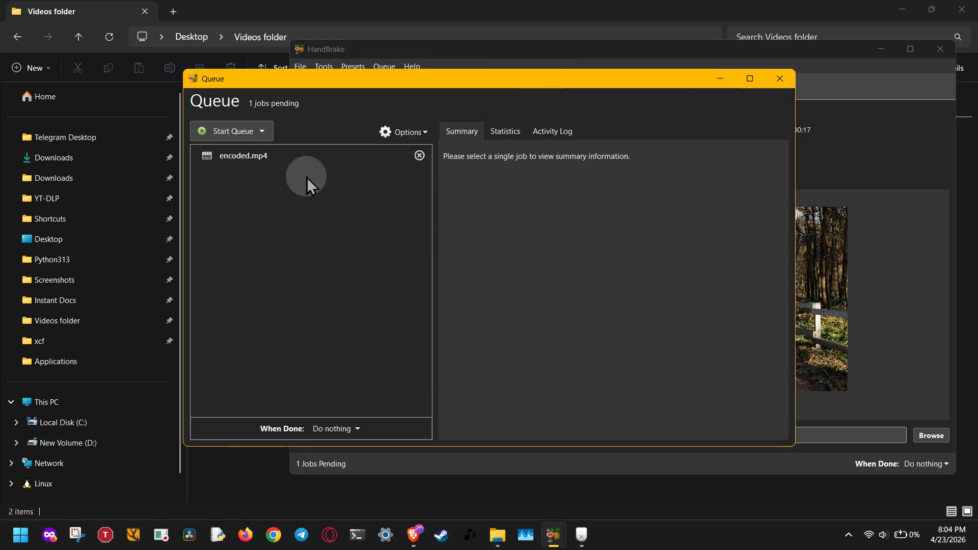
{"action": "left_click", "coordinate": [254, 158]}
{"action": "left_click", "coordinate": [253, 160]}
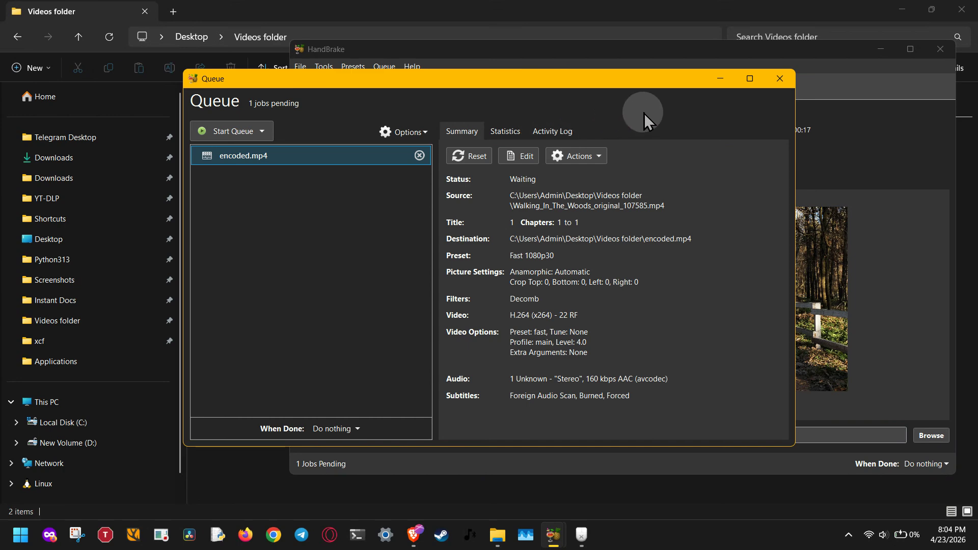
{"action": "left_click", "coordinate": [779, 78]}
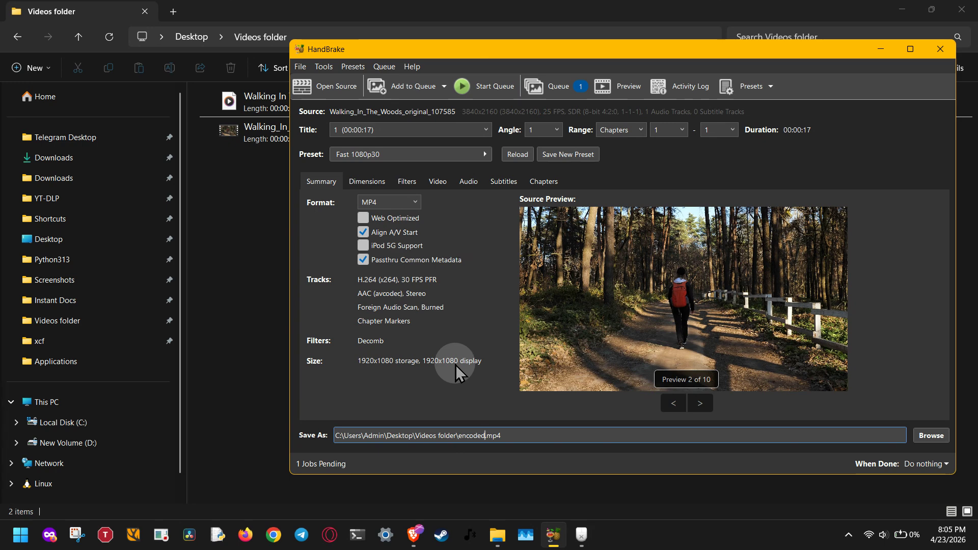
{"action": "left_click", "coordinate": [382, 184]}
{"action": "left_click", "coordinate": [406, 185]}
{"action": "left_click", "coordinate": [437, 185]}
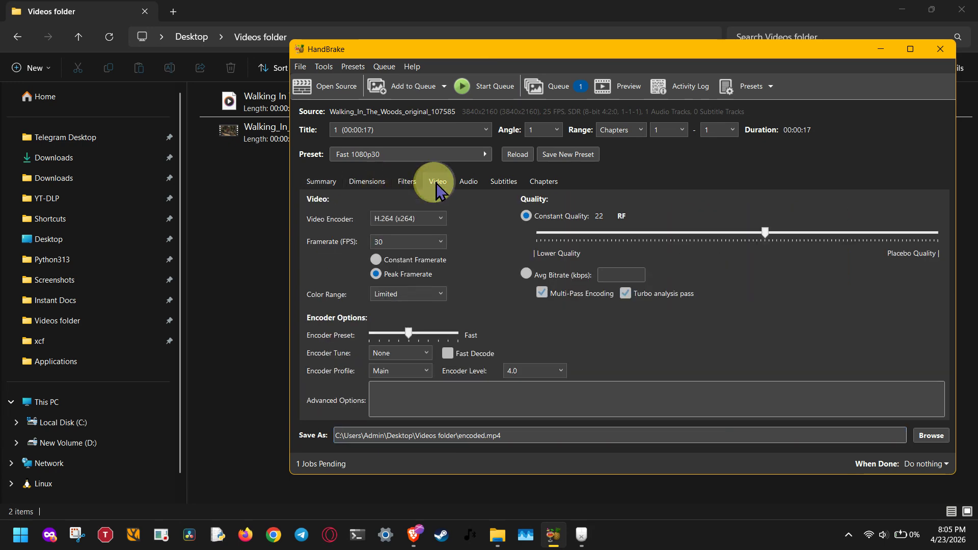
{"action": "left_click", "coordinate": [466, 185]}
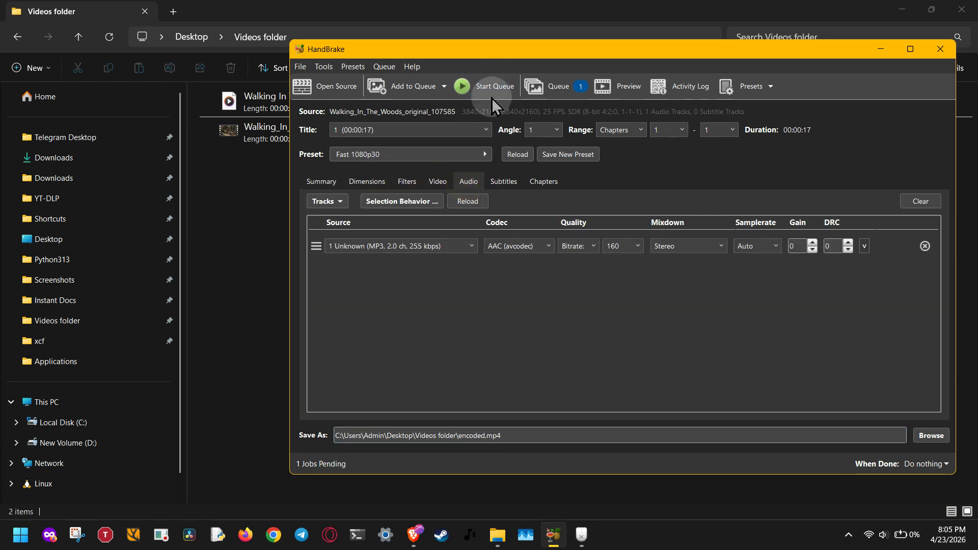
Step: Start encoding the queue and maximize the HandBrake window
{"action": "left_click", "coordinate": [479, 91]}
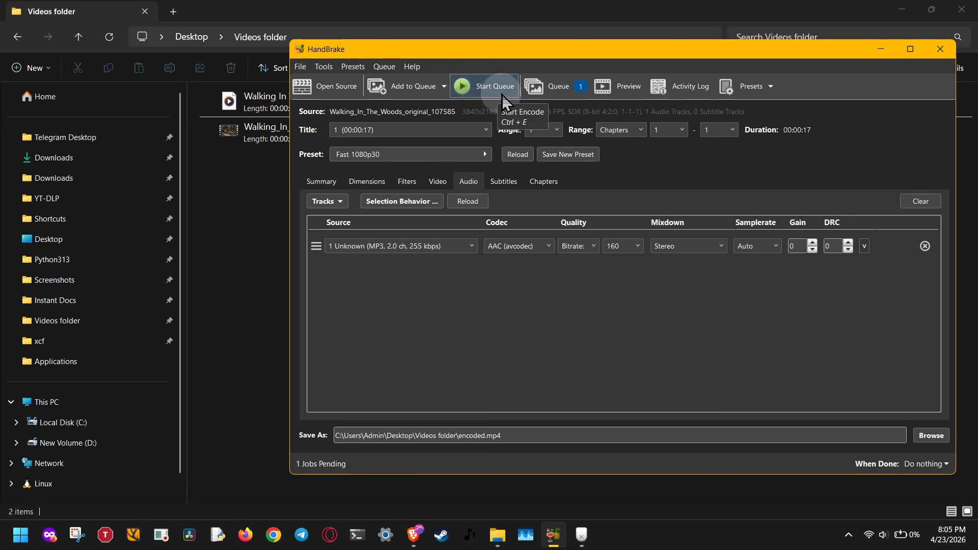
{"action": "left_click", "coordinate": [504, 99]}
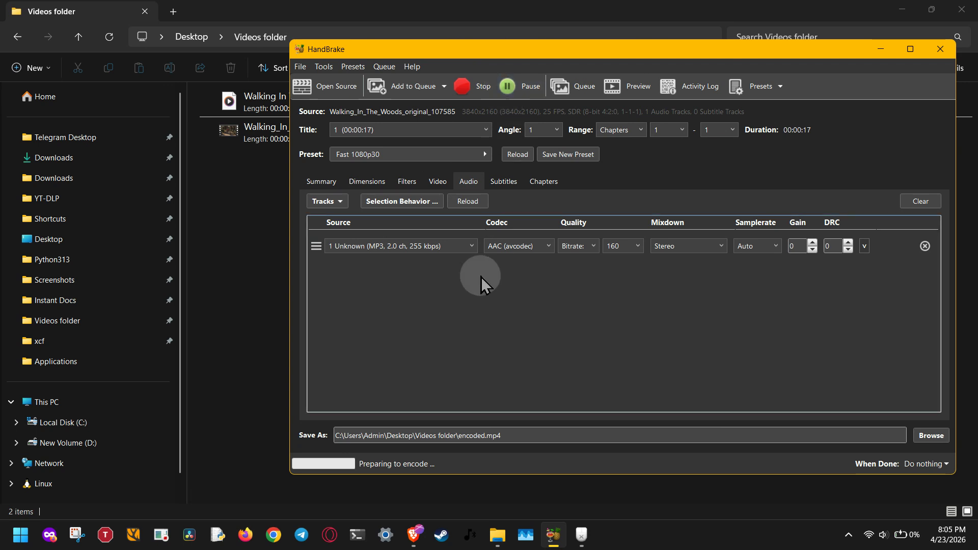
{"action": "left_click", "coordinate": [909, 49]}
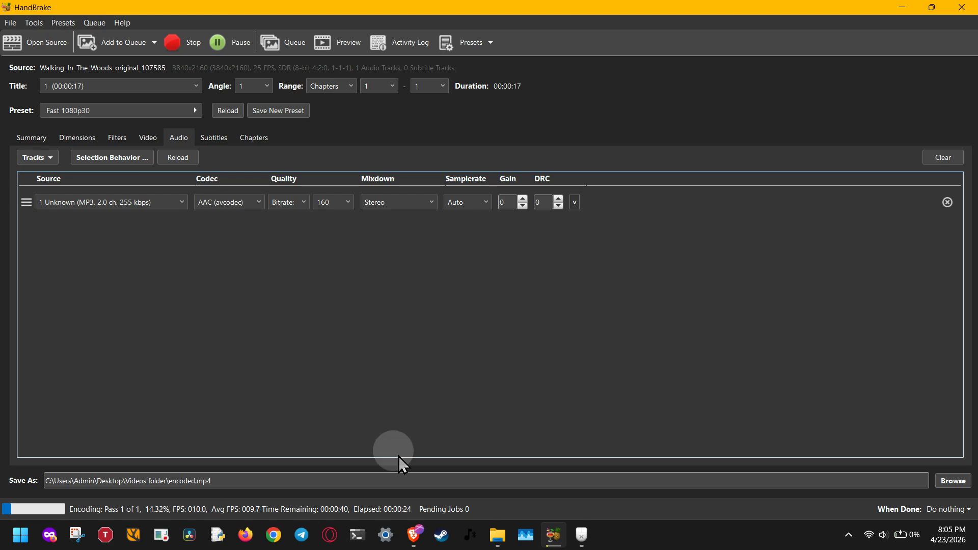
{"action": "mouse_move", "coordinate": [415, 535]}
{"action": "left_click", "coordinate": [456, 487]}
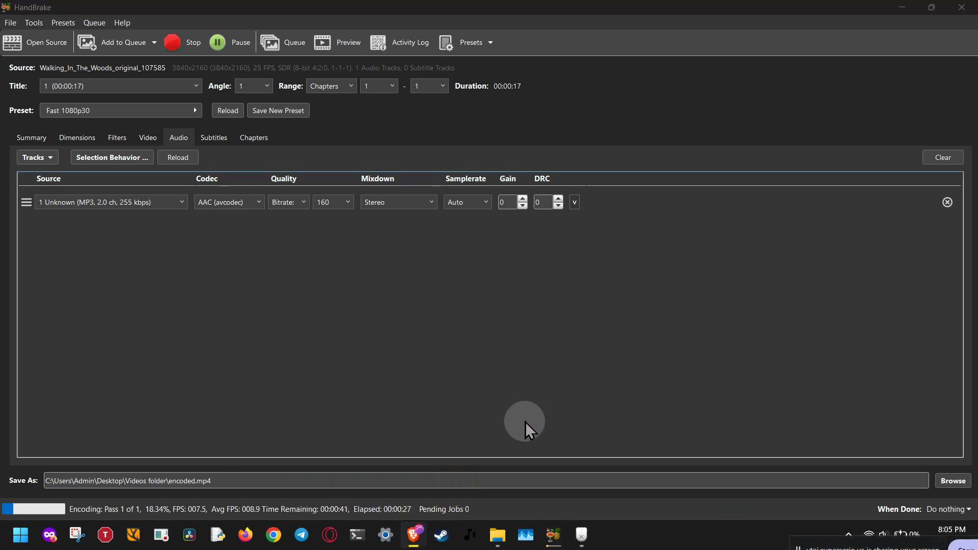
{"action": "left_click", "coordinate": [894, 480]}
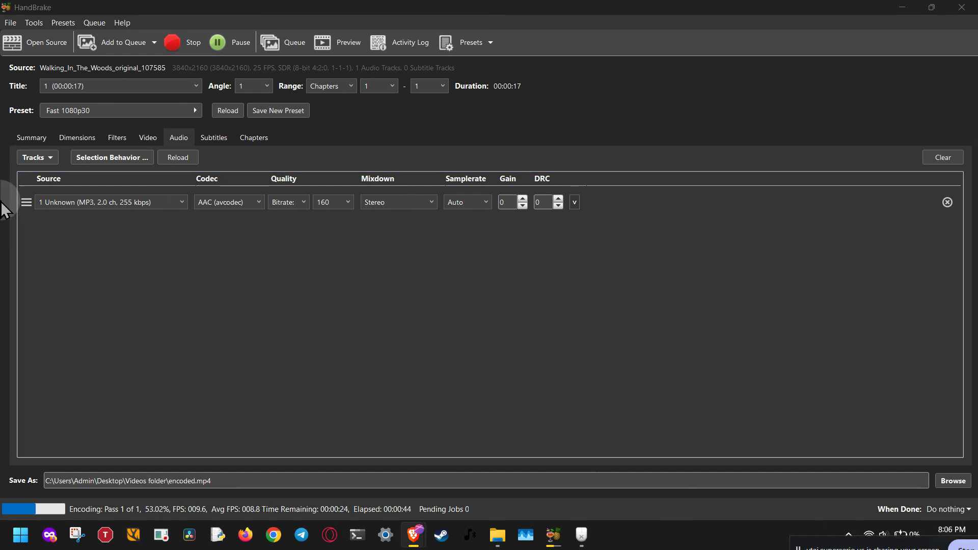
Step: Examine the dimension settings, the video settings and the available framerate options without changing them
{"action": "left_click", "coordinate": [78, 138]}
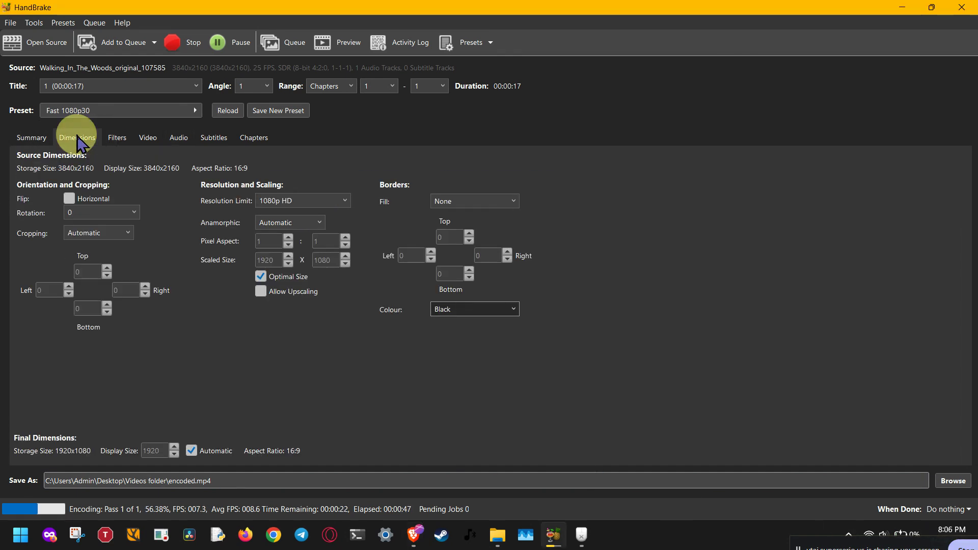
{"action": "left_click", "coordinate": [142, 139]}
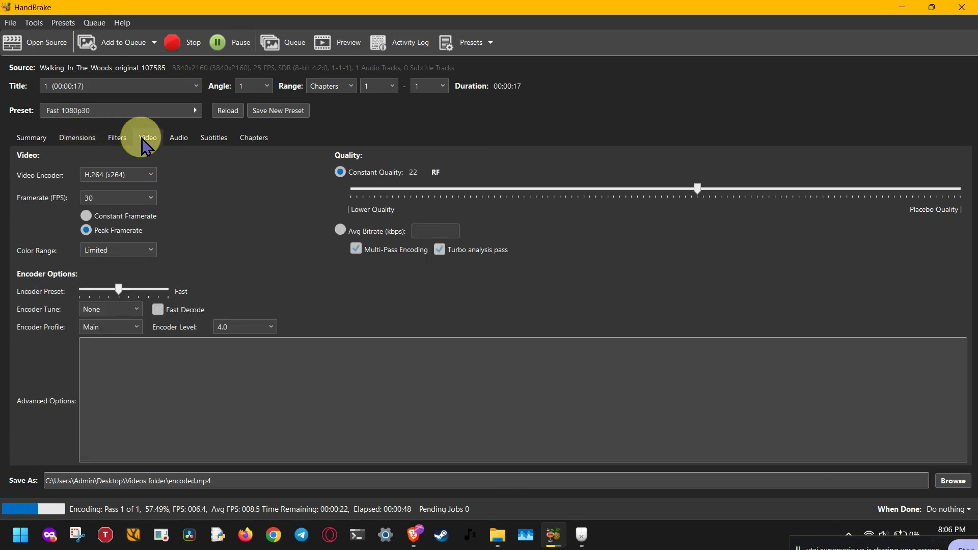
{"action": "left_click", "coordinate": [109, 197]}
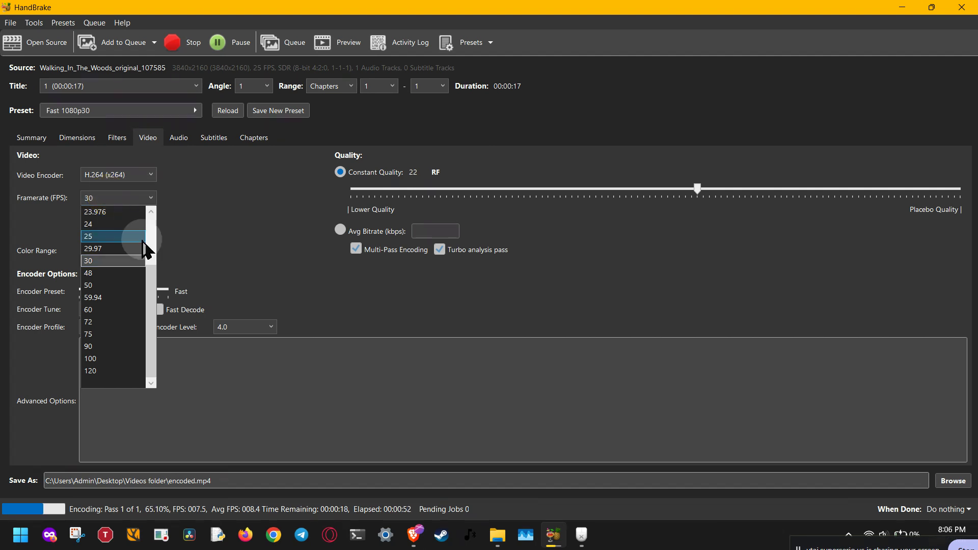
{"action": "scroll", "coordinate": [125, 265], "scroll_direction": "up", "scroll_amount": 2}
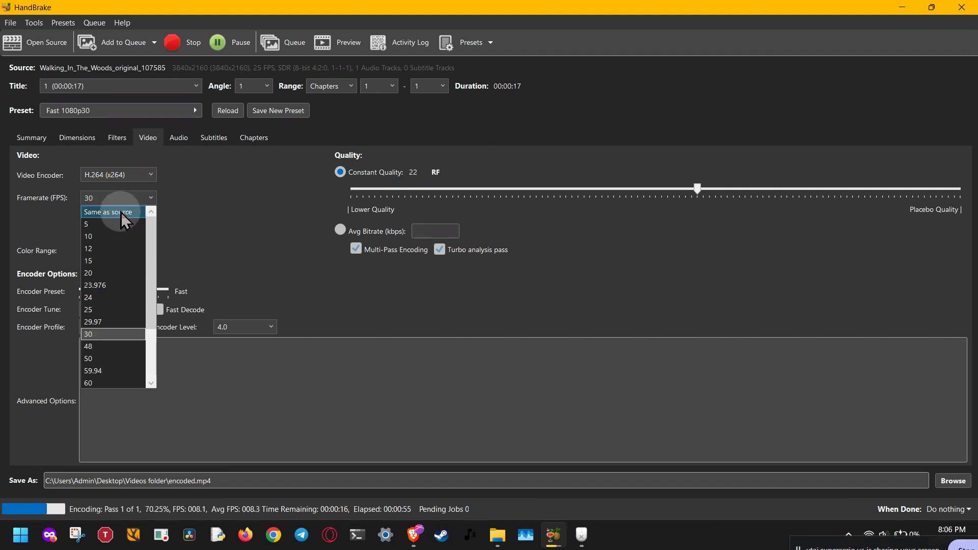
{"action": "left_click", "coordinate": [196, 213]}
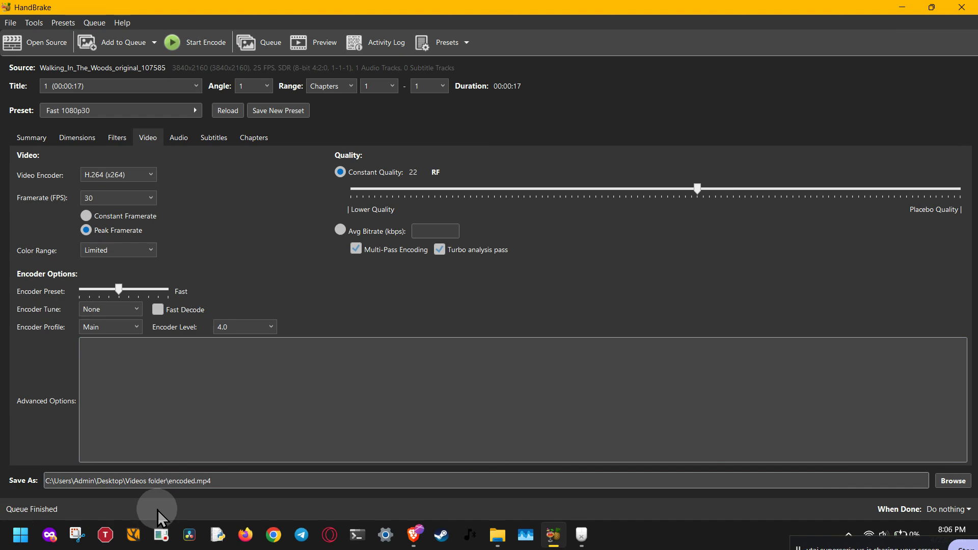
Step: Switch to File Explorer, play encoded.mp4 from the Videos folder to check it, and close the player
{"action": "left_click", "coordinate": [495, 538]}
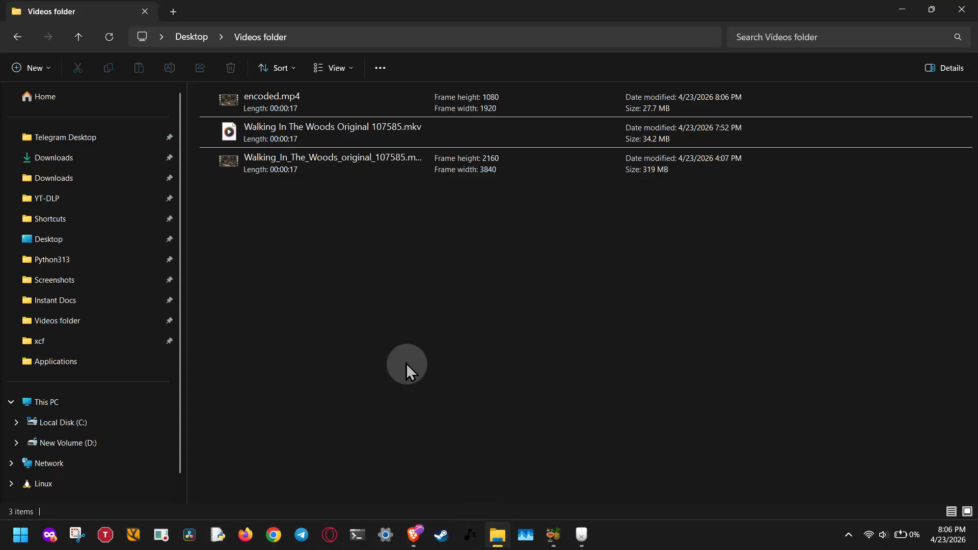
{"action": "left_click", "coordinate": [283, 102]}
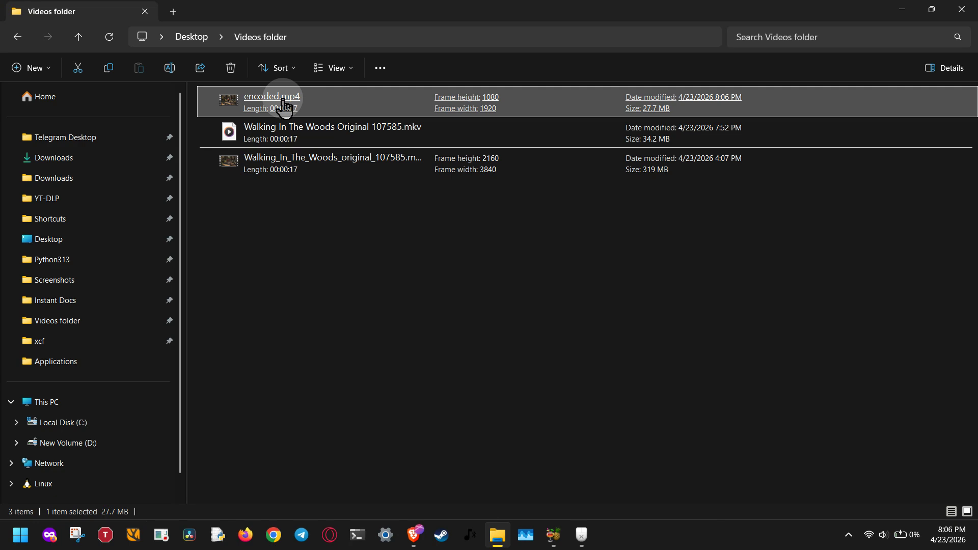
{"action": "left_click", "coordinate": [283, 102]}
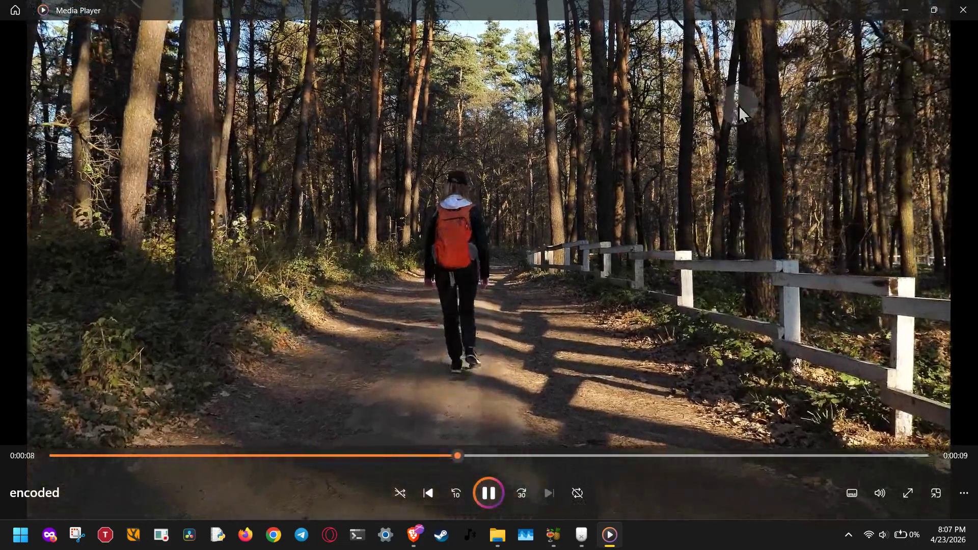
{"action": "left_click", "coordinate": [962, 10]}
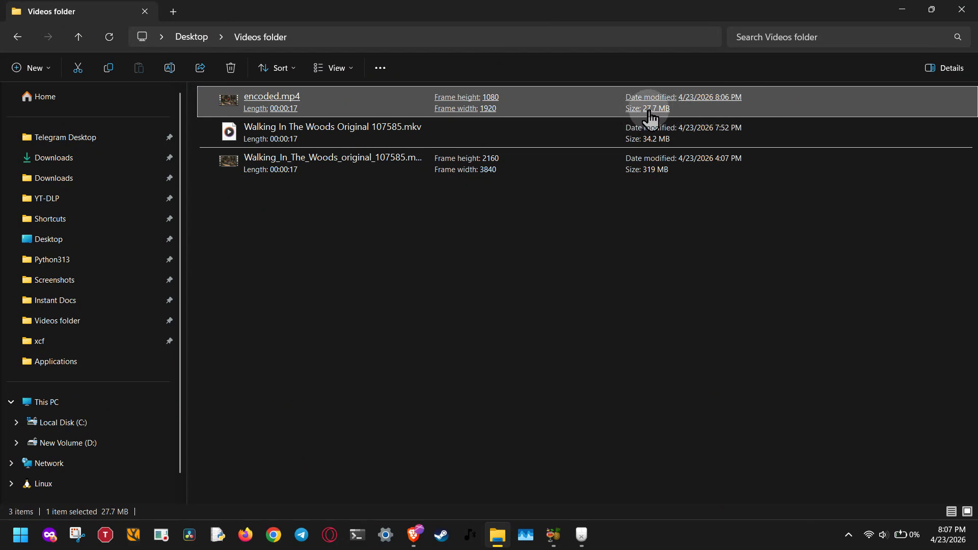
Step: Compare the source MP4's size with the encoded file, and delete Walking In The Woods Original 107585.mkv from the Videos folder
{"action": "left_click", "coordinate": [663, 183]}
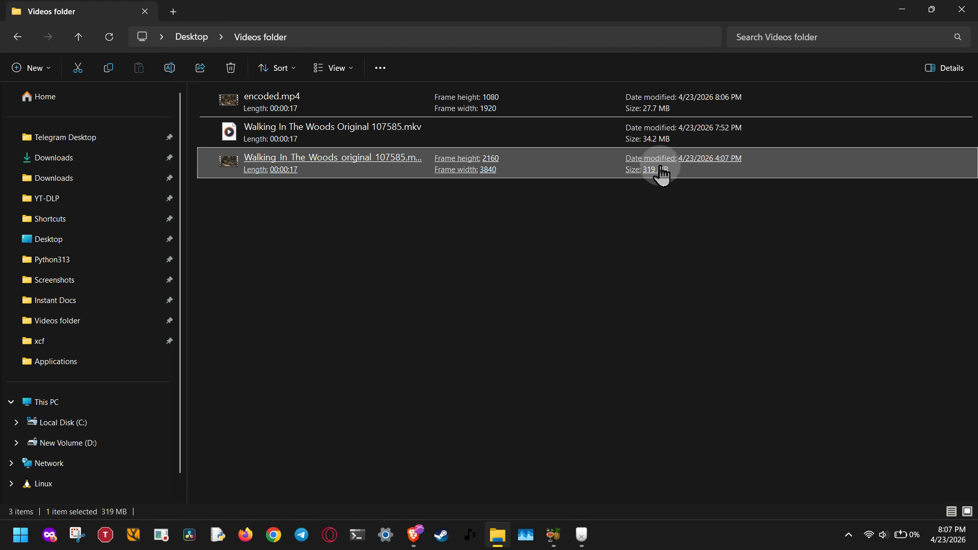
{"action": "left_click", "coordinate": [661, 141]}
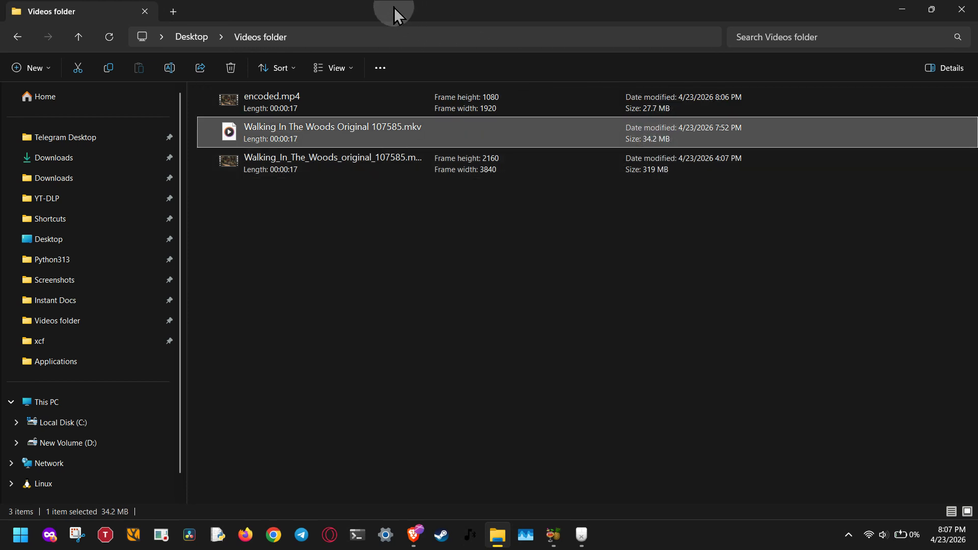
{"action": "left_click", "coordinate": [230, 68]}
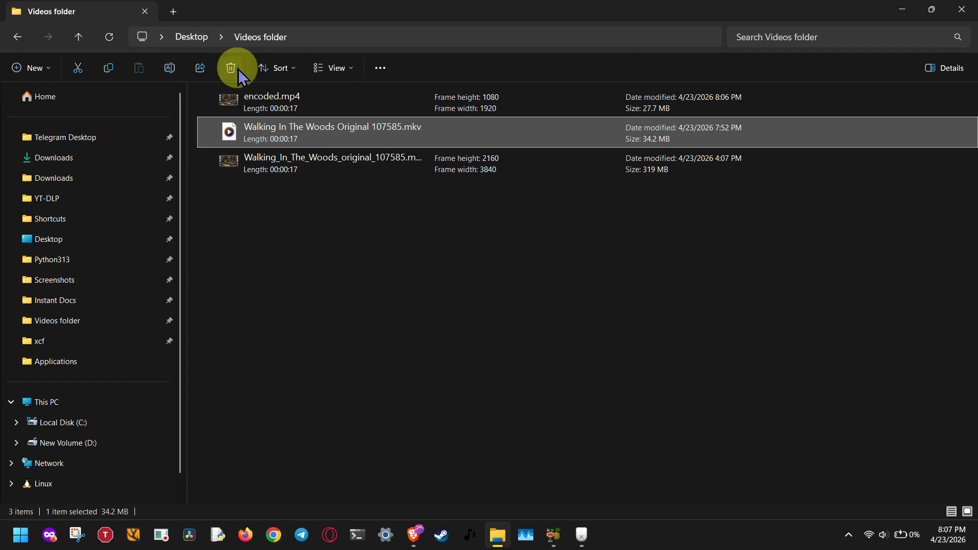
Step: Compare the frame dimensions and file sizes of encoded.mp4 and the original Walking_In_The_Woods video, and clear the selection
{"action": "left_click", "coordinate": [253, 102]}
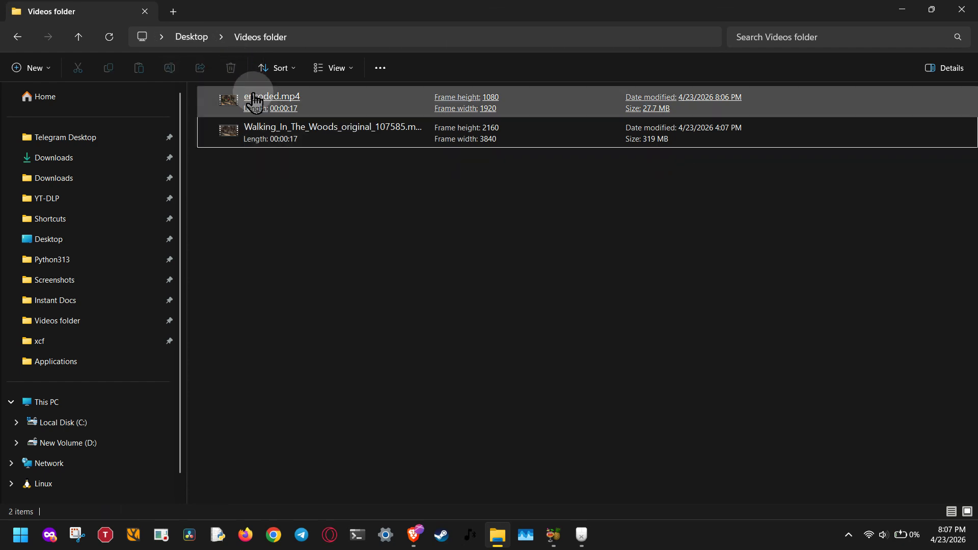
{"action": "left_click", "coordinate": [264, 135]}
{"action": "left_click", "coordinate": [276, 136]}
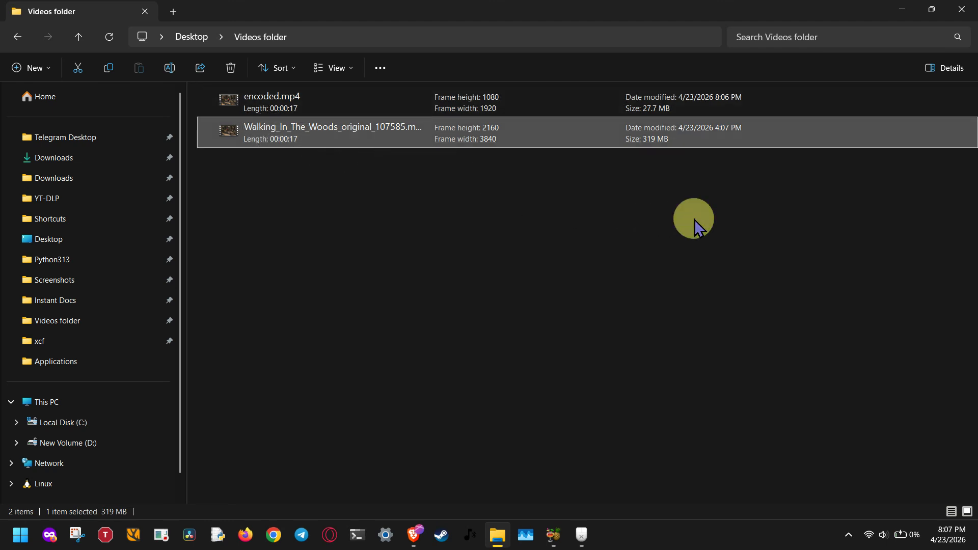
{"action": "left_click", "coordinate": [695, 219]}
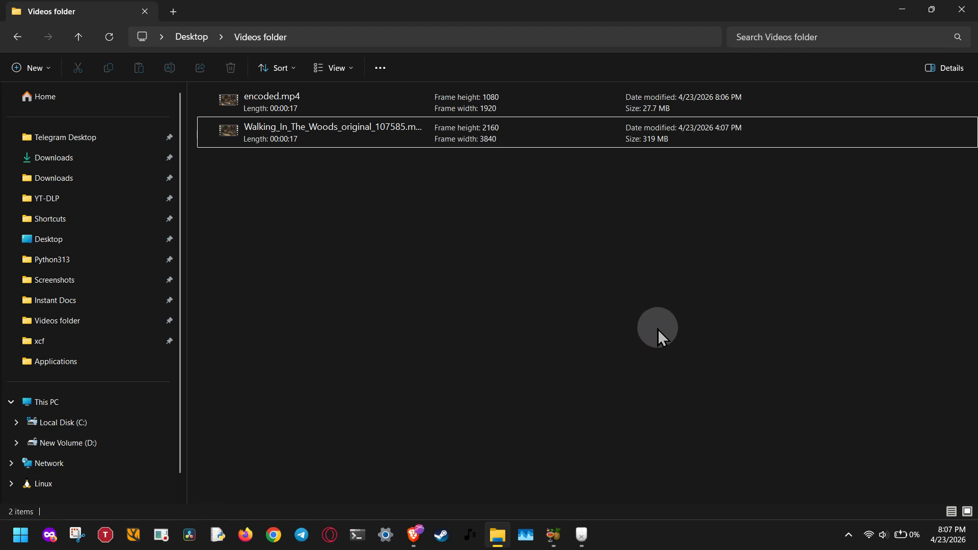
Step: Switch back to HandBrake to view the finished queue status and the video settings
{"action": "left_click", "coordinate": [413, 534]}
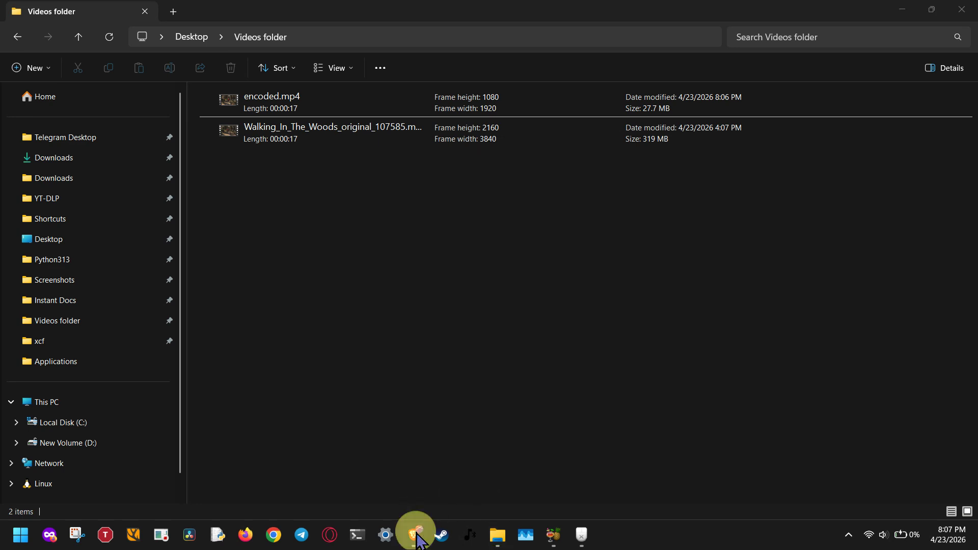
{"action": "left_click", "coordinate": [552, 534]}
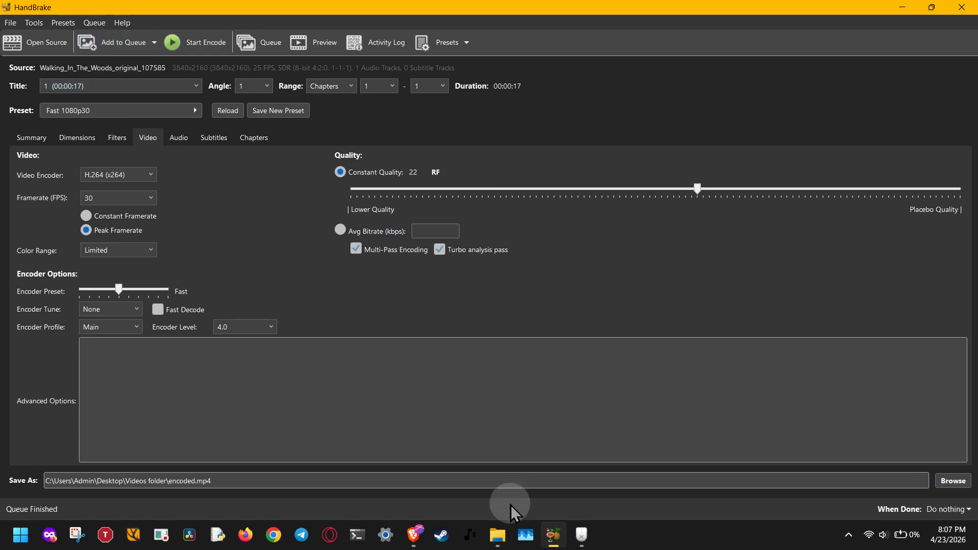
{"action": "left_click", "coordinate": [470, 493]}
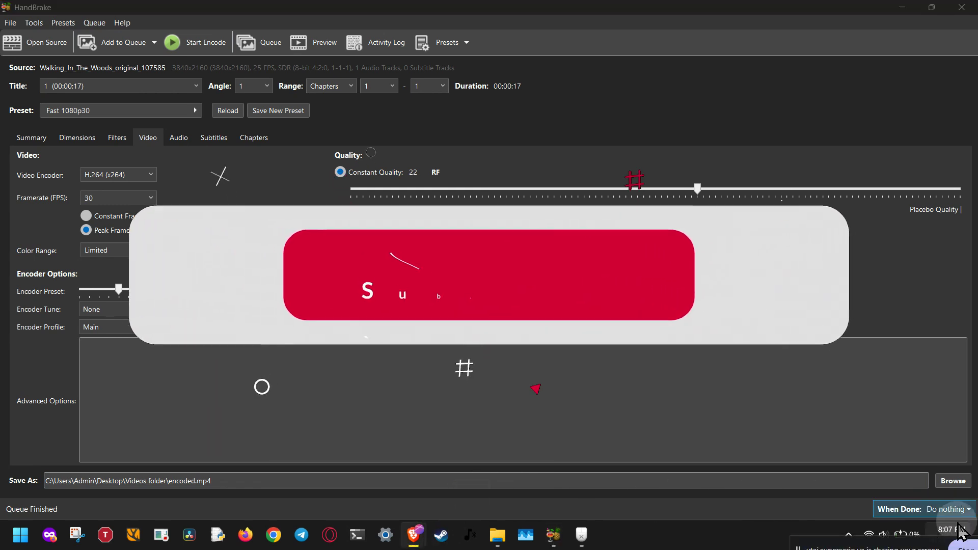